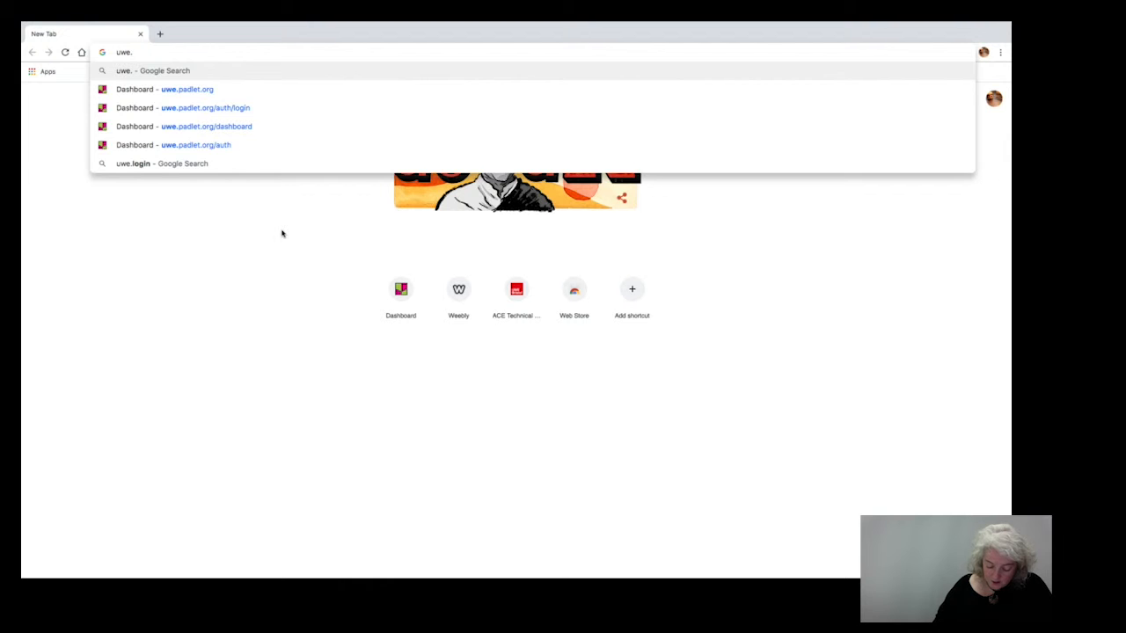
Open uwe.padlet.org and make a new padlet from the blank Shelf layout.
text(t.org)
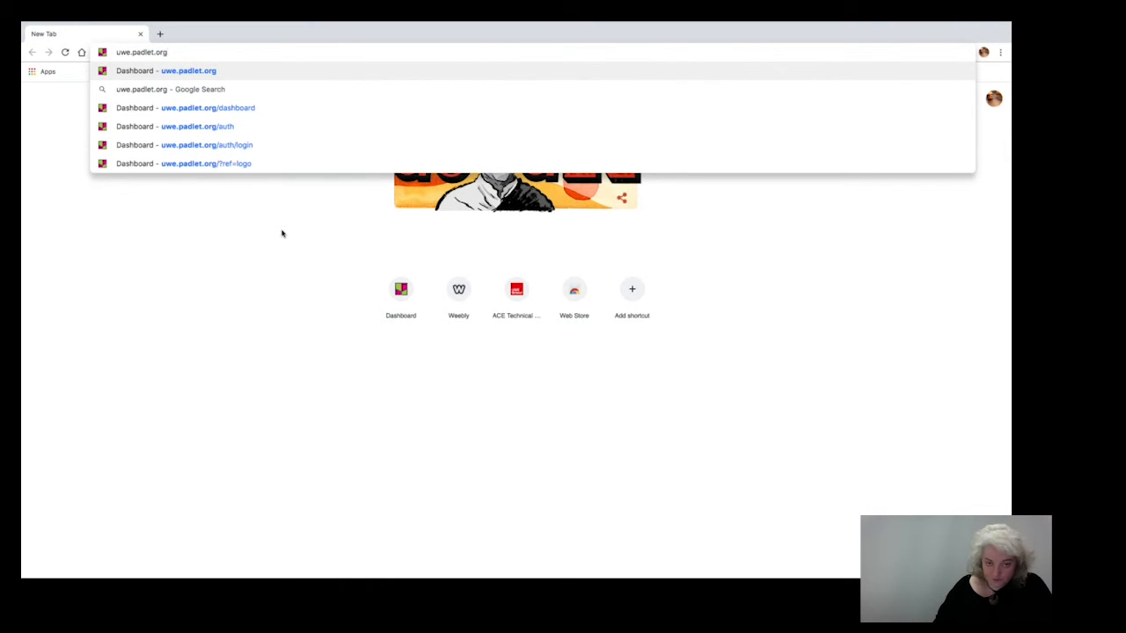
key(Return)
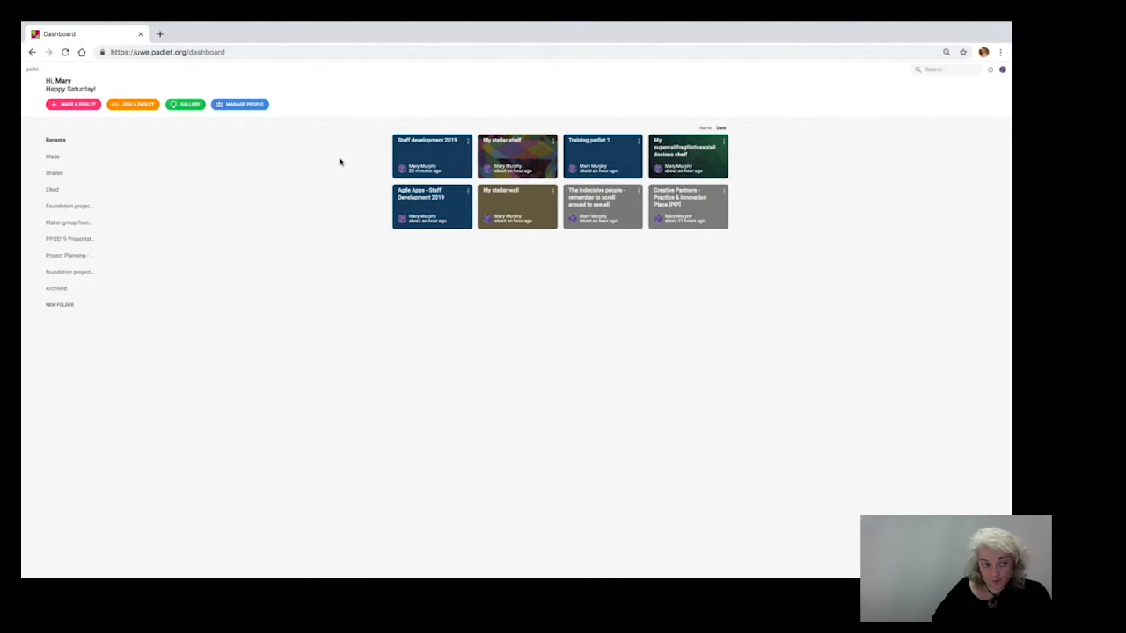
click(78, 105)
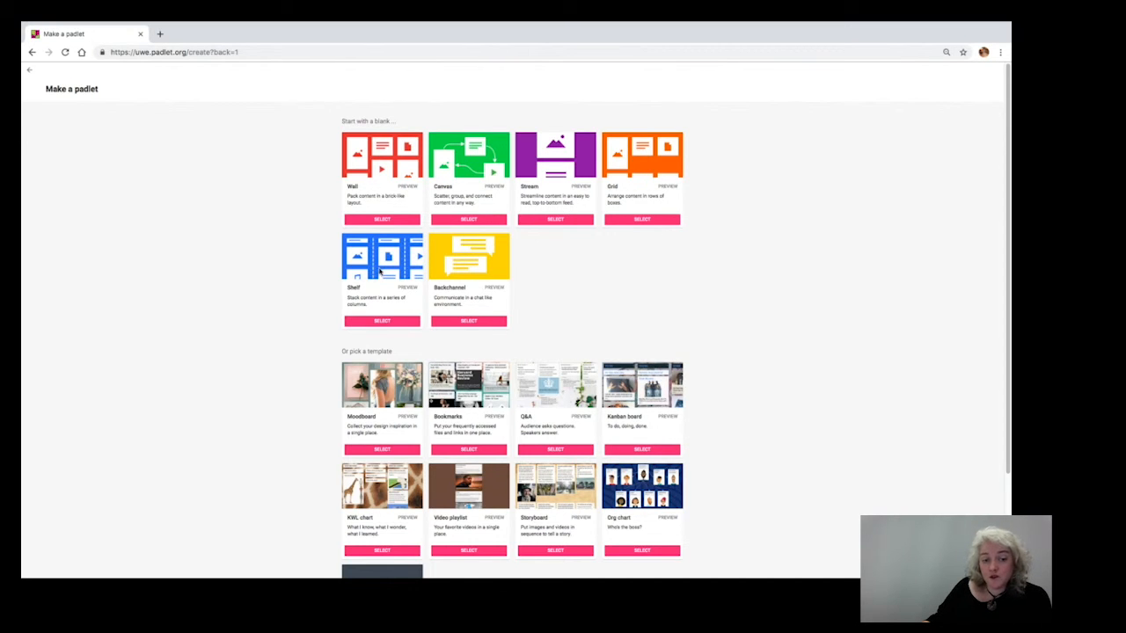
click(382, 322)
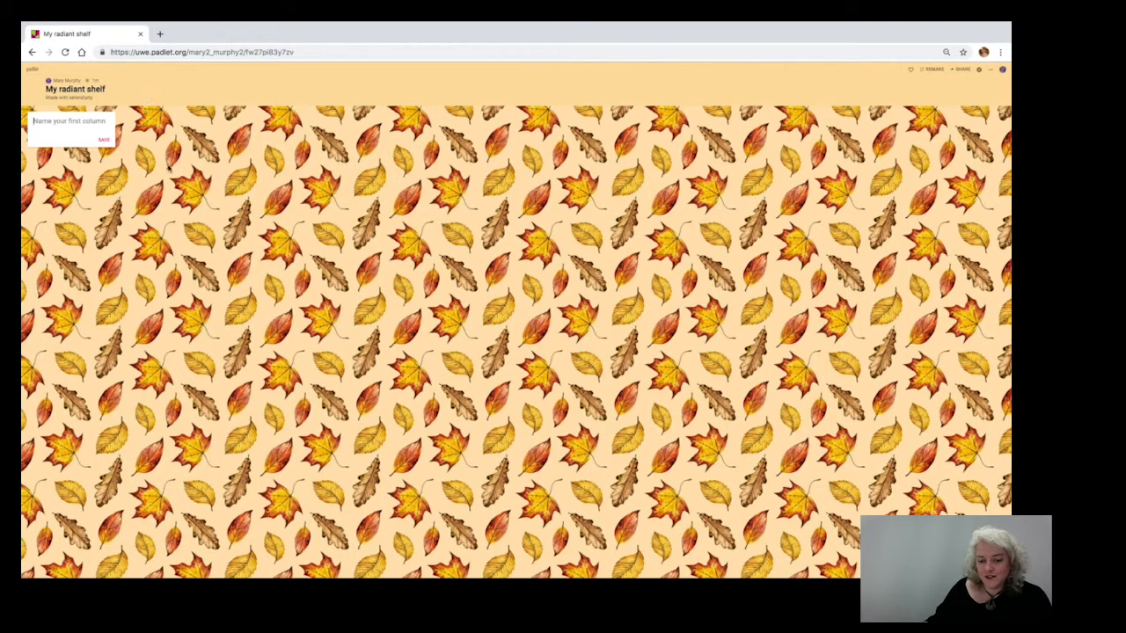
Return to the dashboard and make another padlet with the blank Shelf layout.
click(32, 72)
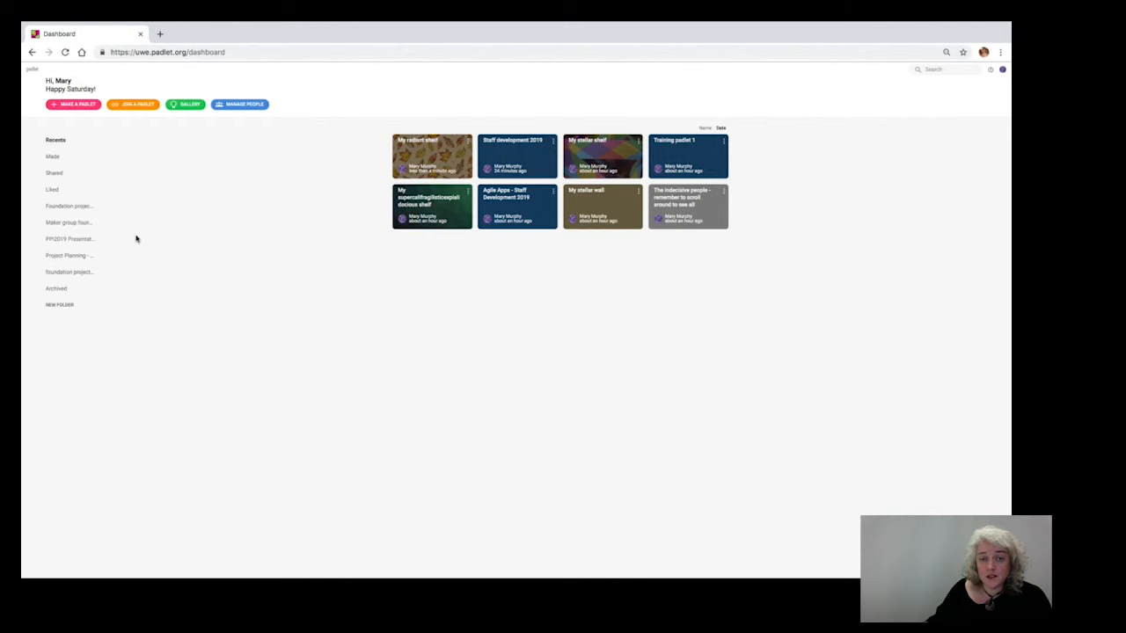
click(68, 107)
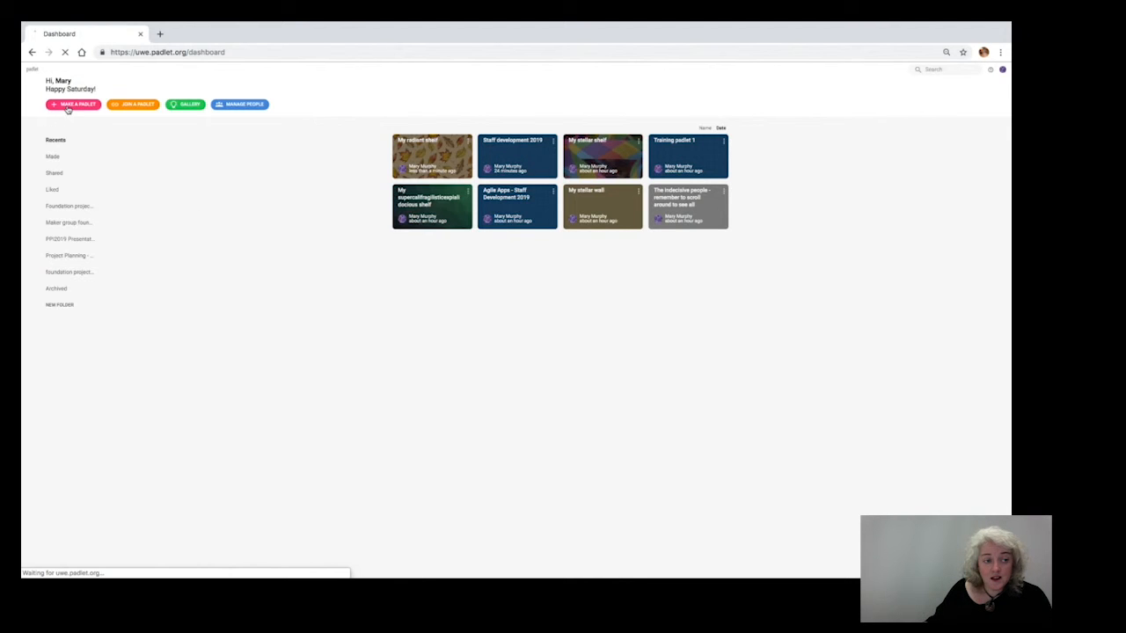
click(379, 324)
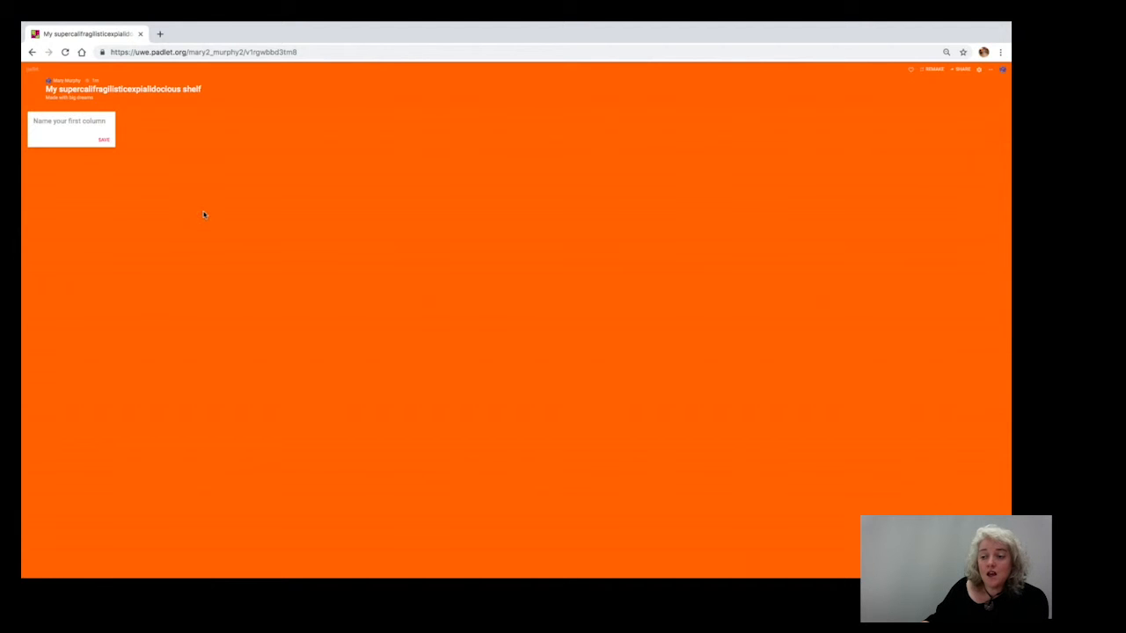
click(980, 71)
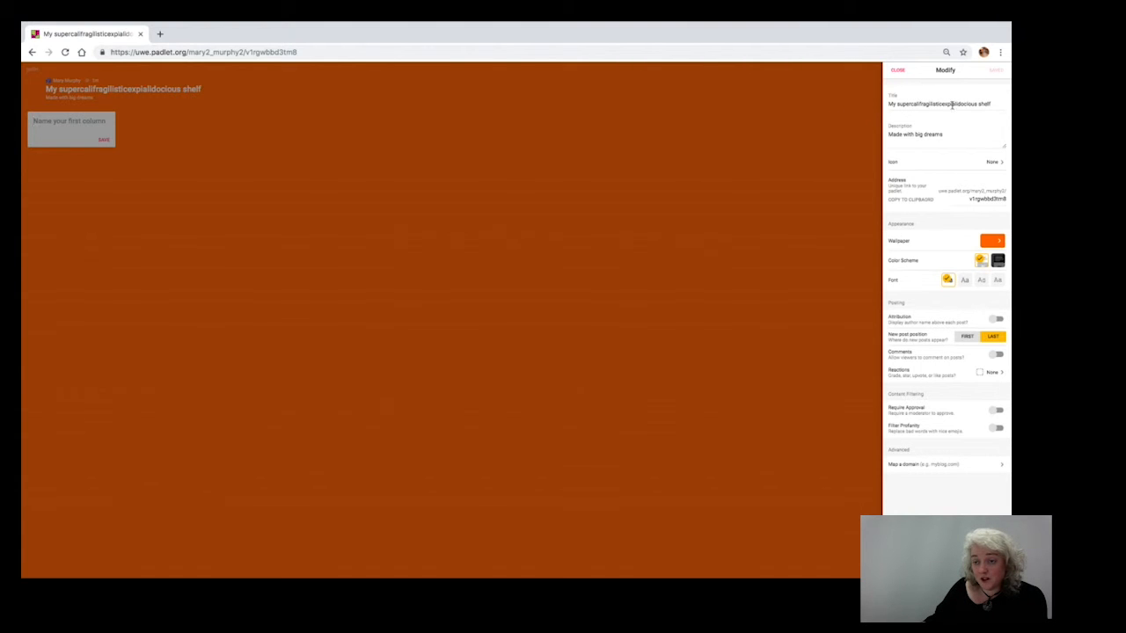
drag(993, 104, 889, 104)
click(888, 105)
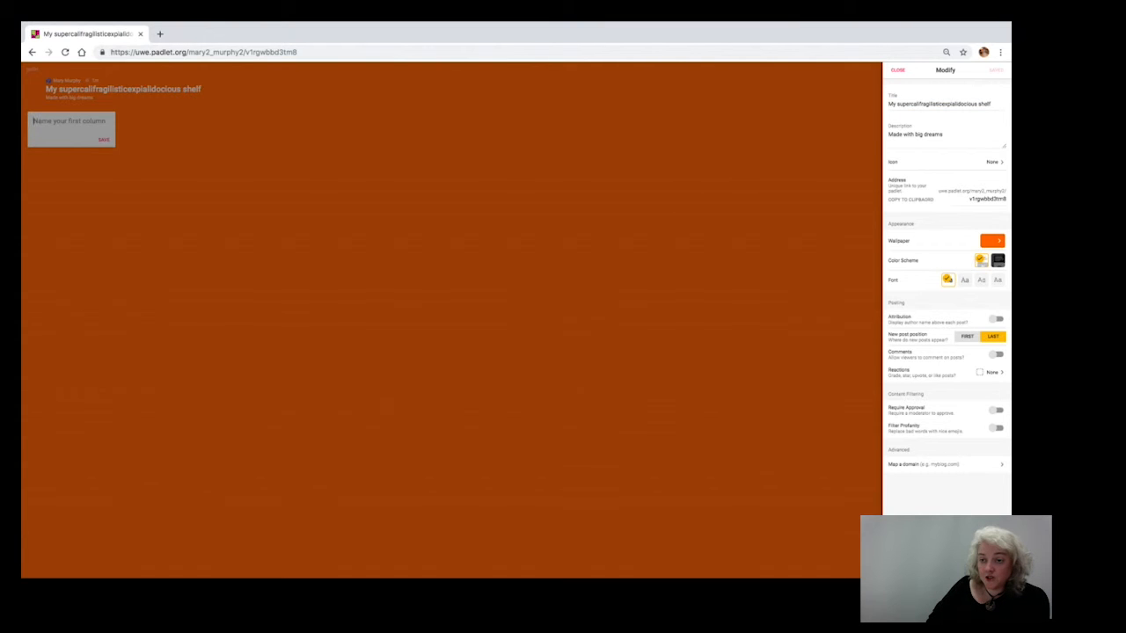
drag(999, 103, 893, 103)
click(892, 103)
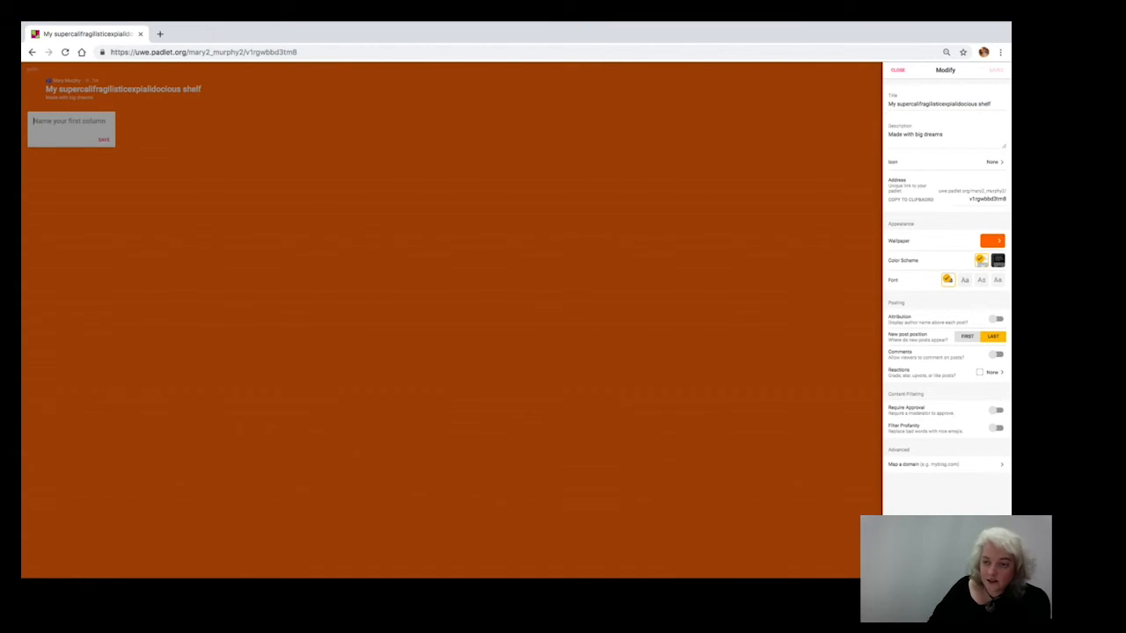
drag(989, 104, 889, 105)
click(887, 108)
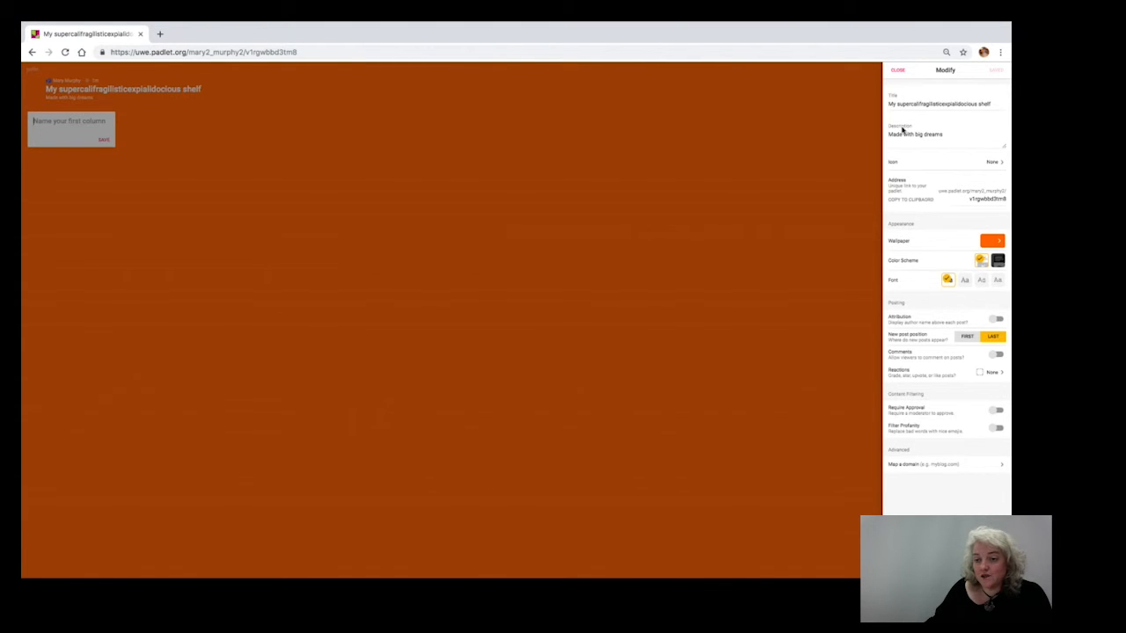
click(897, 72)
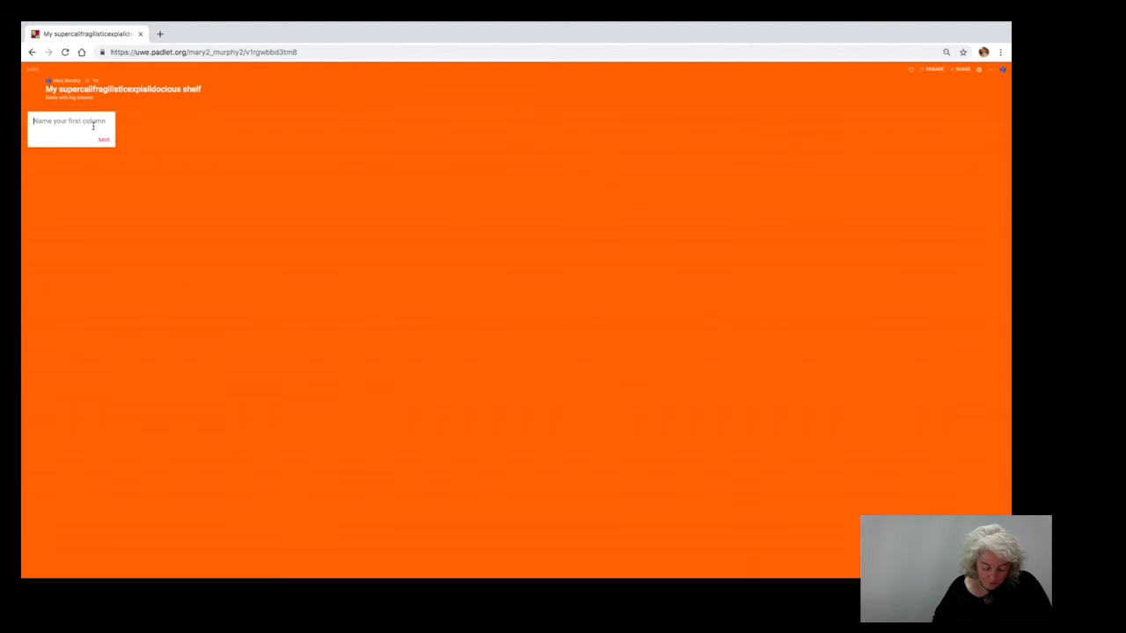
Name the shelf's first column "Take a photo" and save it.
text(Take a photo)
click(104, 139)
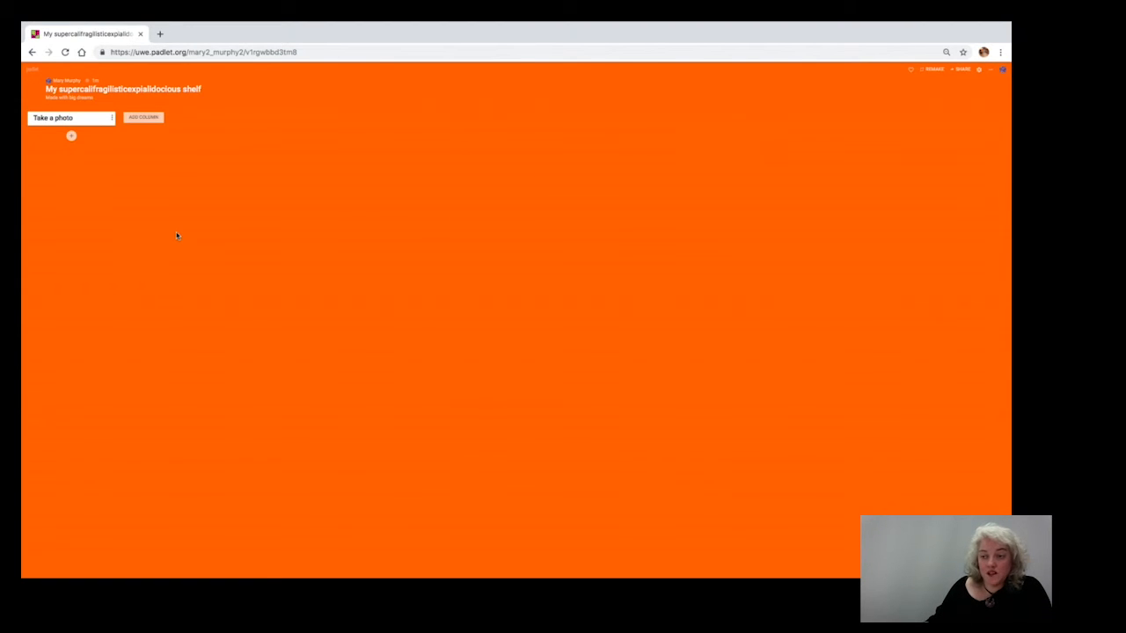
Replace the padlet's title with "Staff development 2019" in its settings.
click(979, 72)
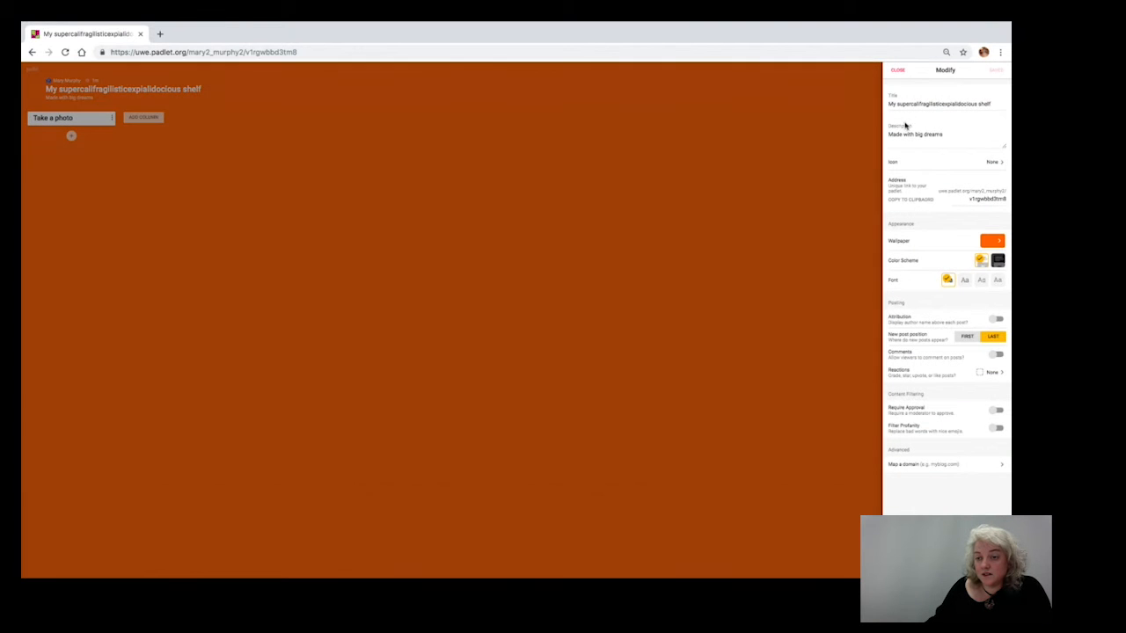
key(BackSpace)
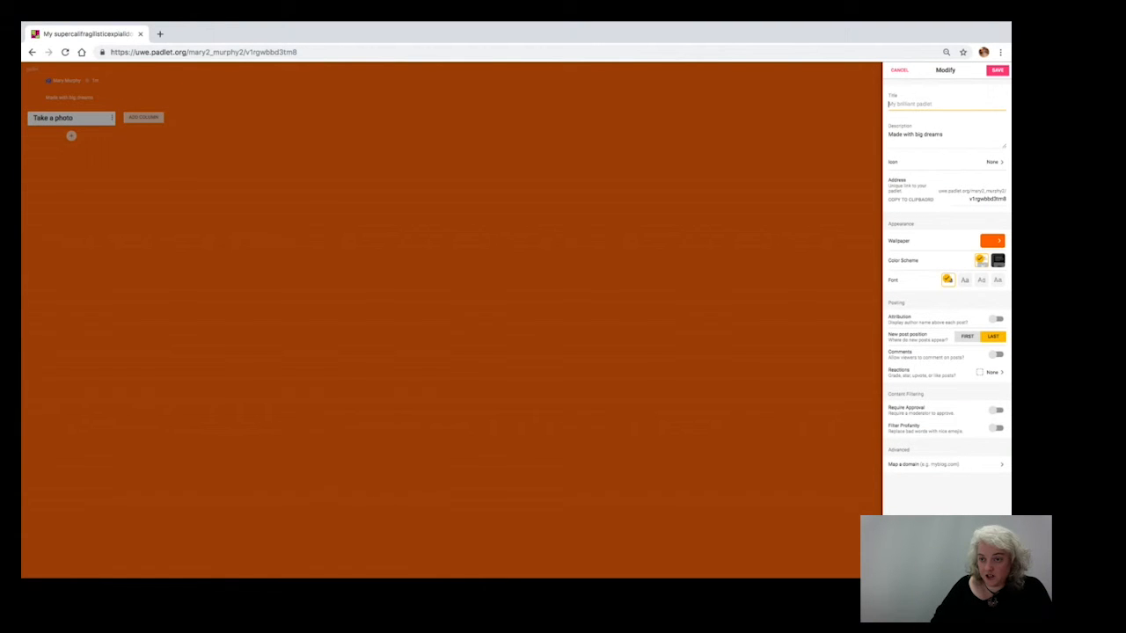
text(Staff development 2019)
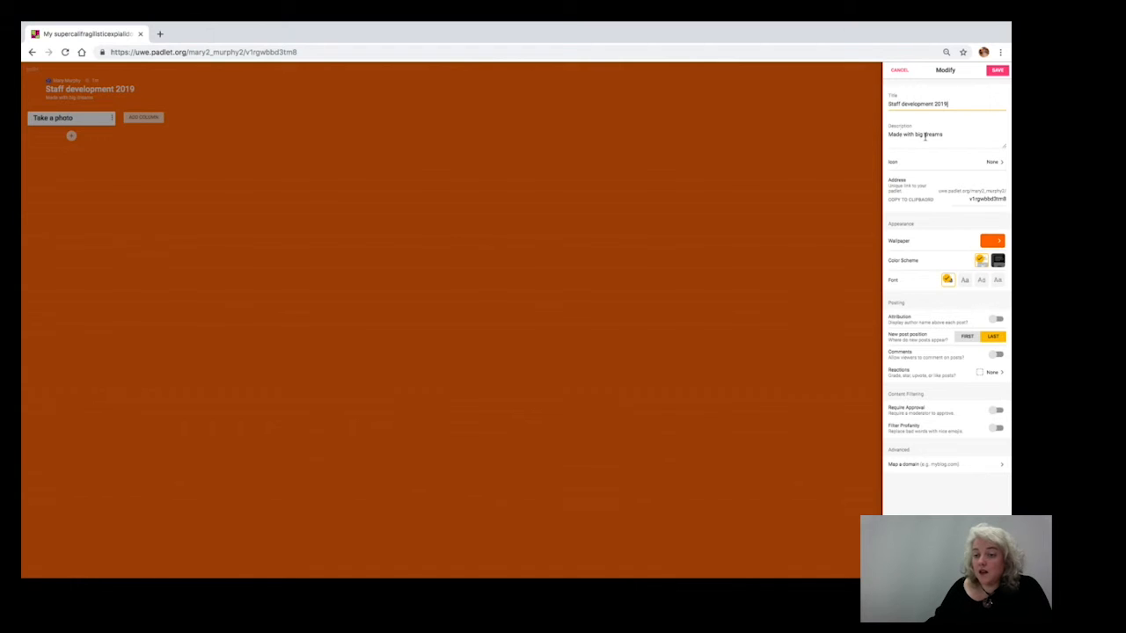
Replace the padlet's description with "Agile Apps training session" and keep the settings open with the unsaved changes.
click(925, 136)
drag(947, 135, 888, 139)
key(BackSpace)
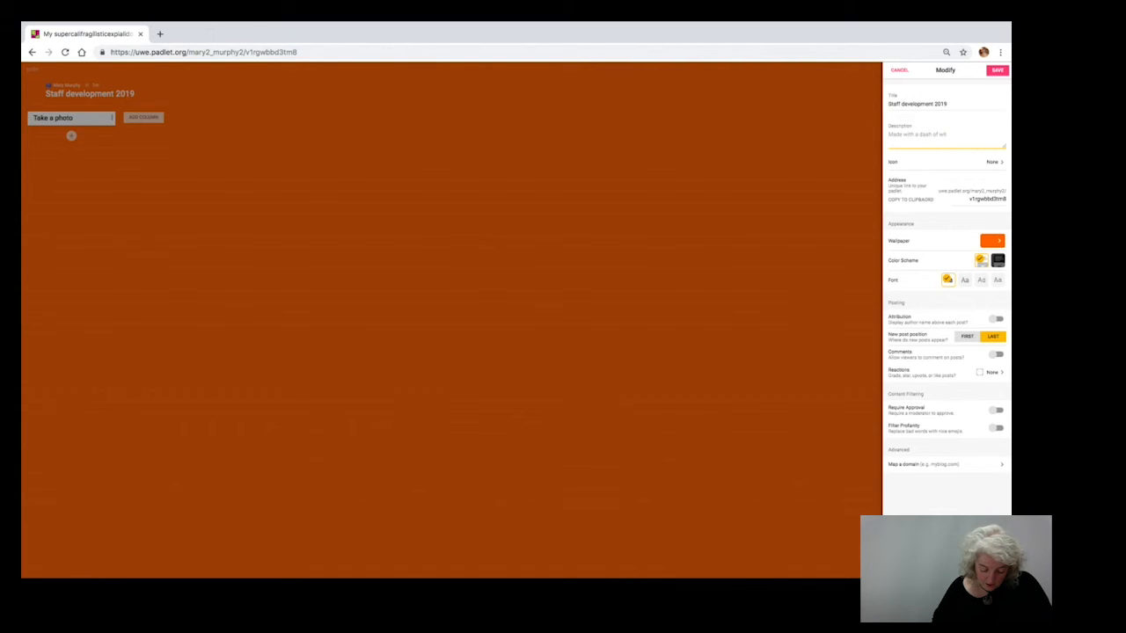
text(Agile Ag)
text(ps training session)
click(832, 189)
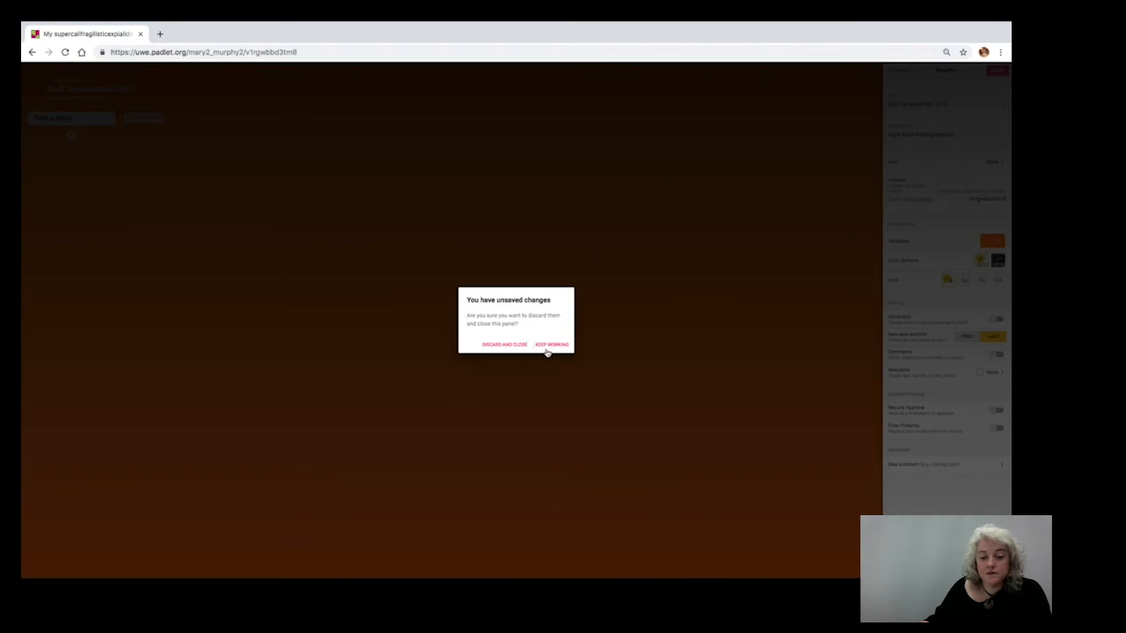
click(550, 345)
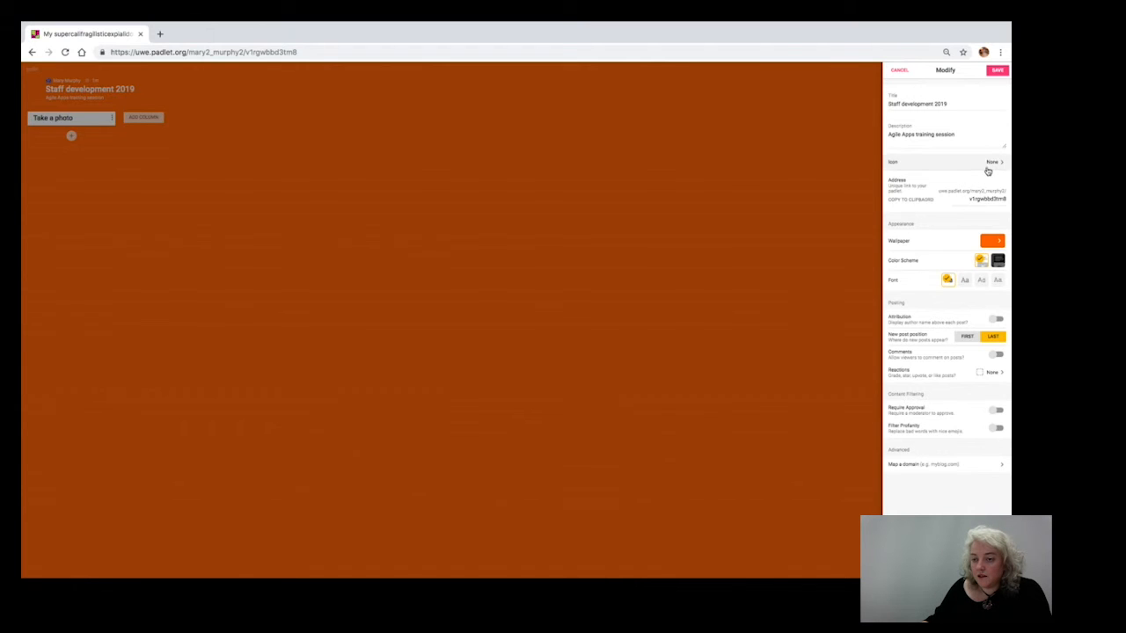
Open the wallpaper gallery and examine the option for adding an own image from the device without choosing a file.
click(1001, 243)
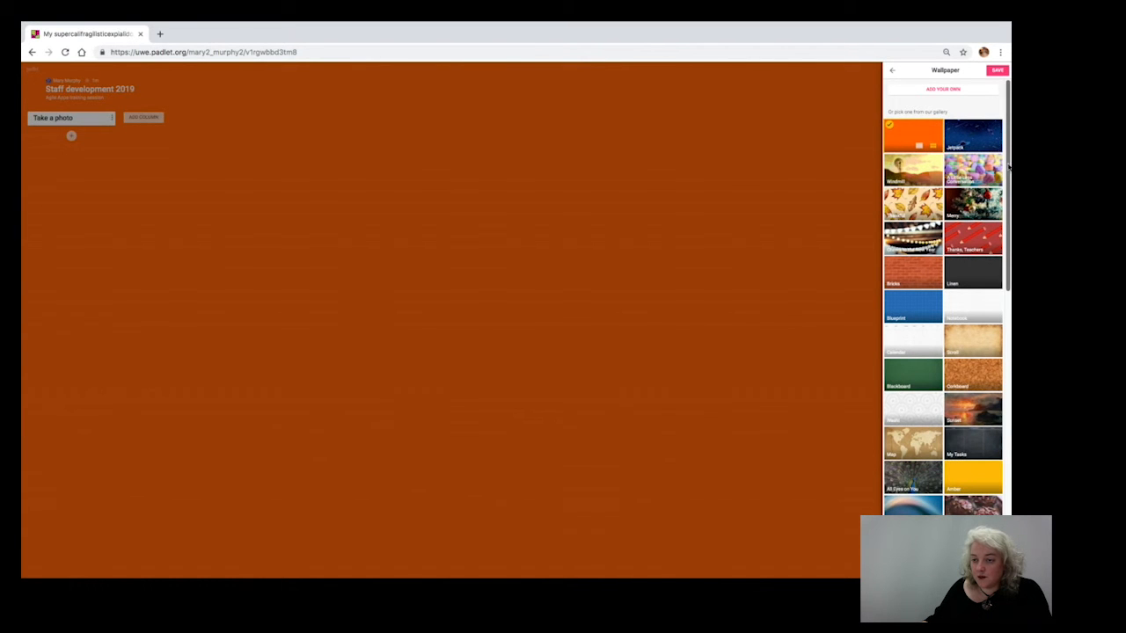
drag(1008, 167, 1007, 84)
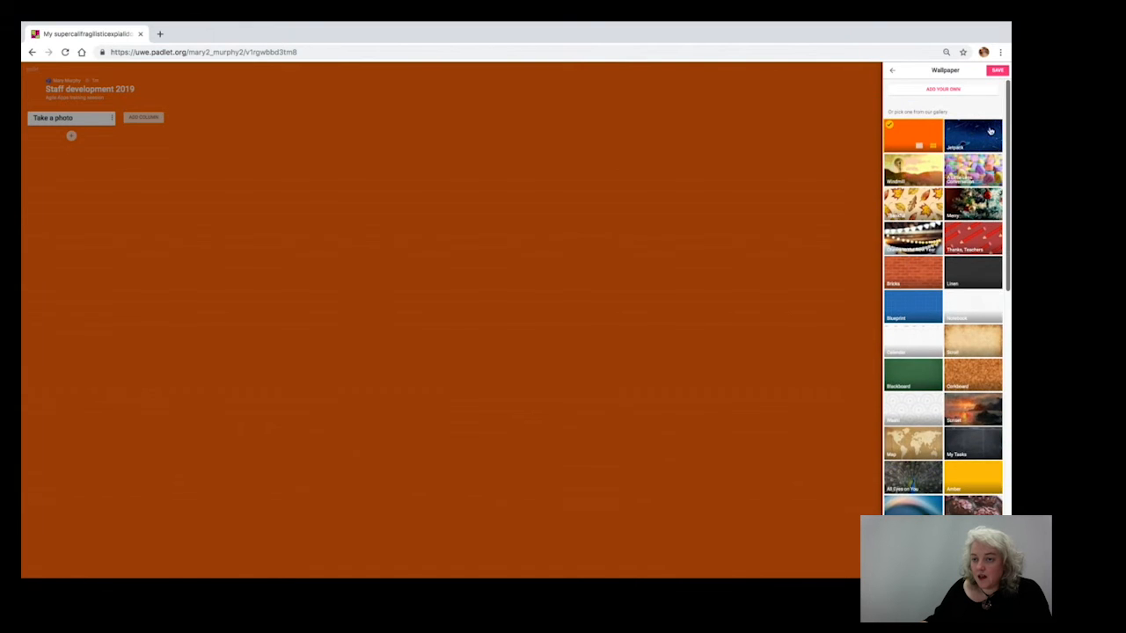
click(932, 94)
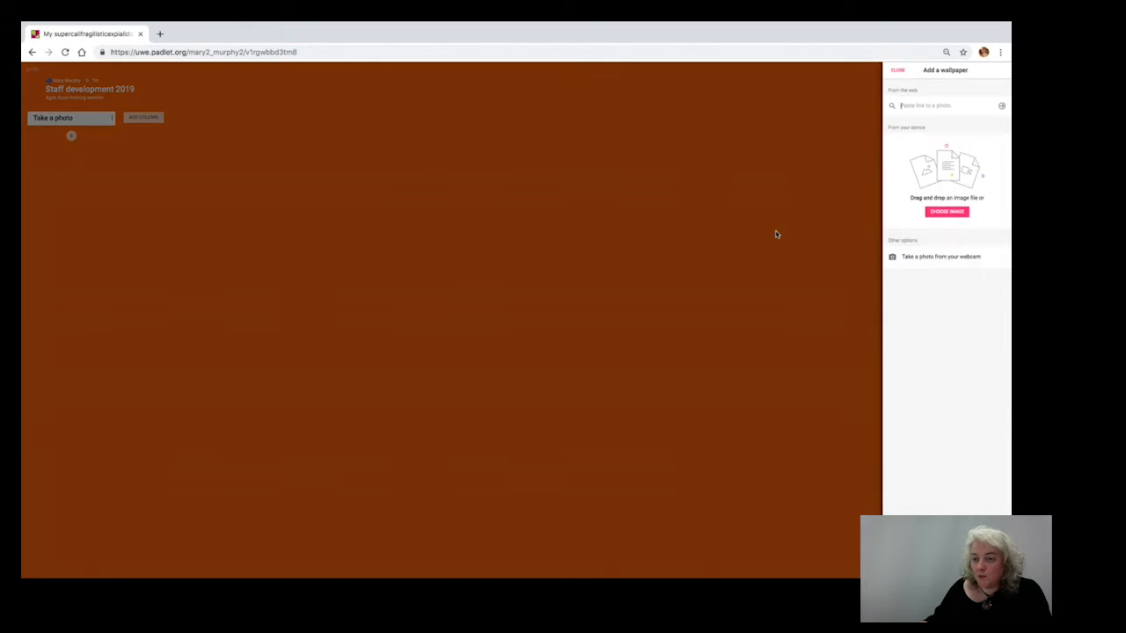
click(939, 213)
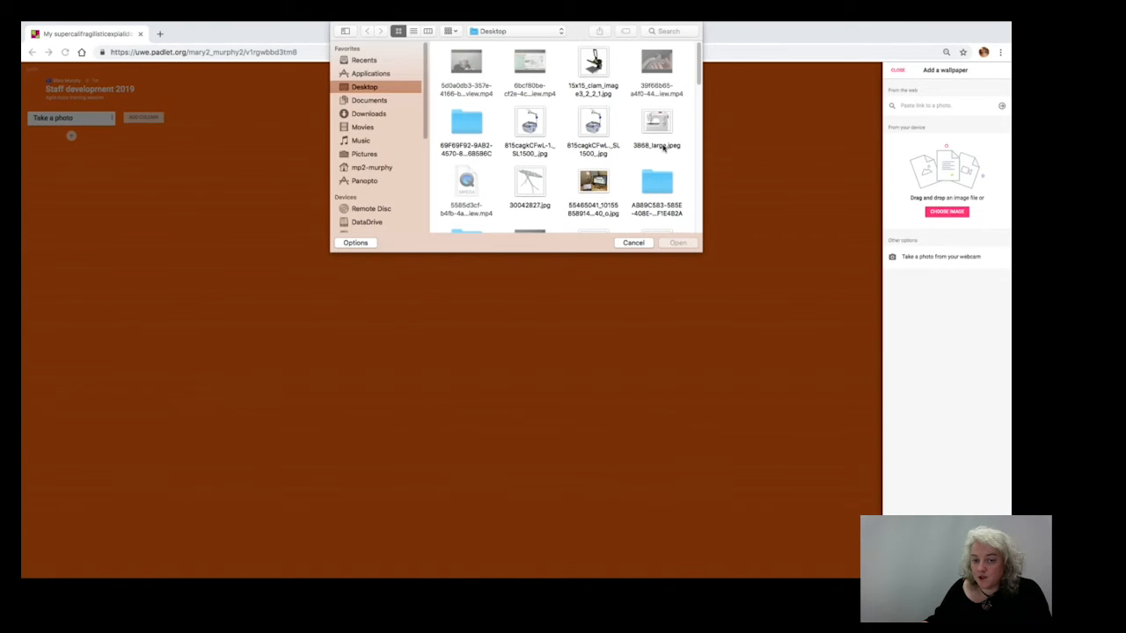
click(630, 246)
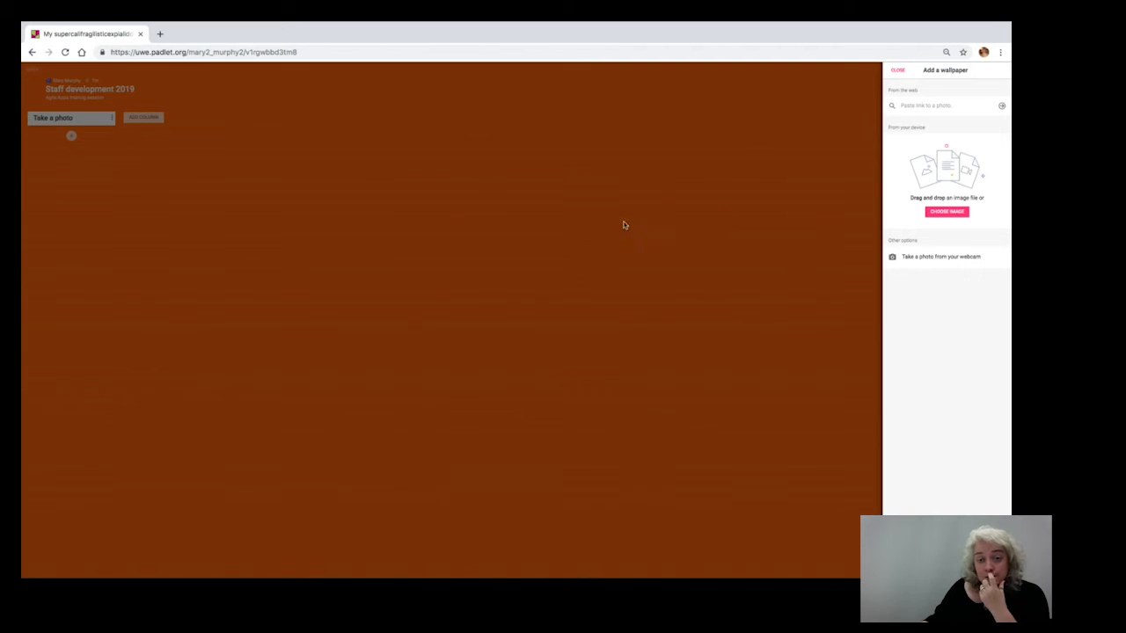
click(896, 72)
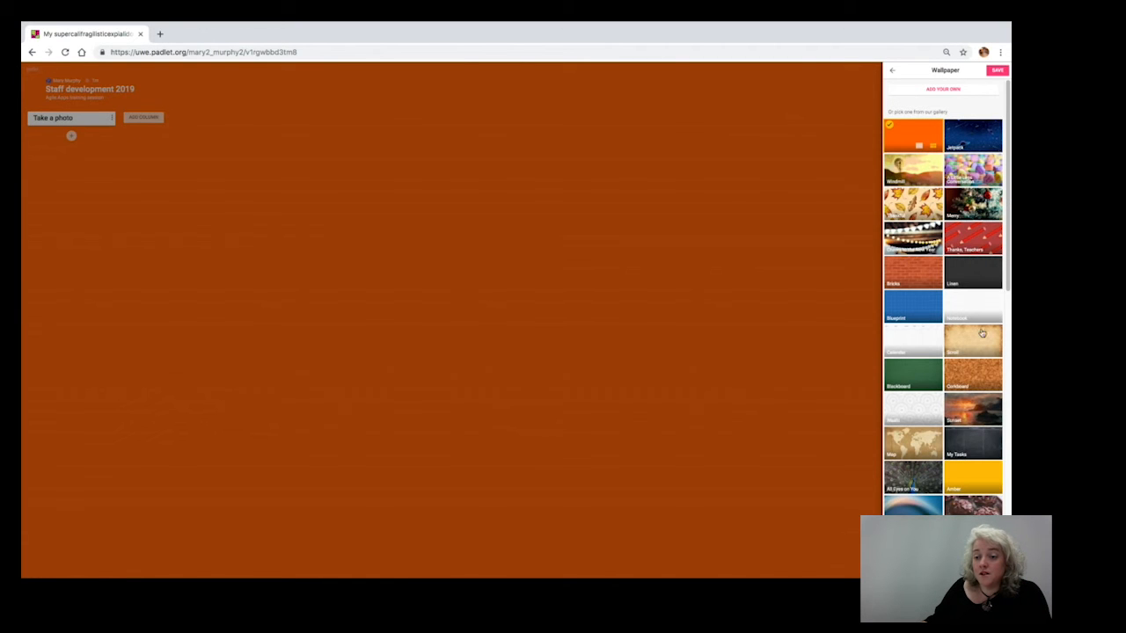
Try several gallery wallpapers, including Windmill, and save Blueprint as the padlet's wallpaper.
click(910, 345)
click(960, 317)
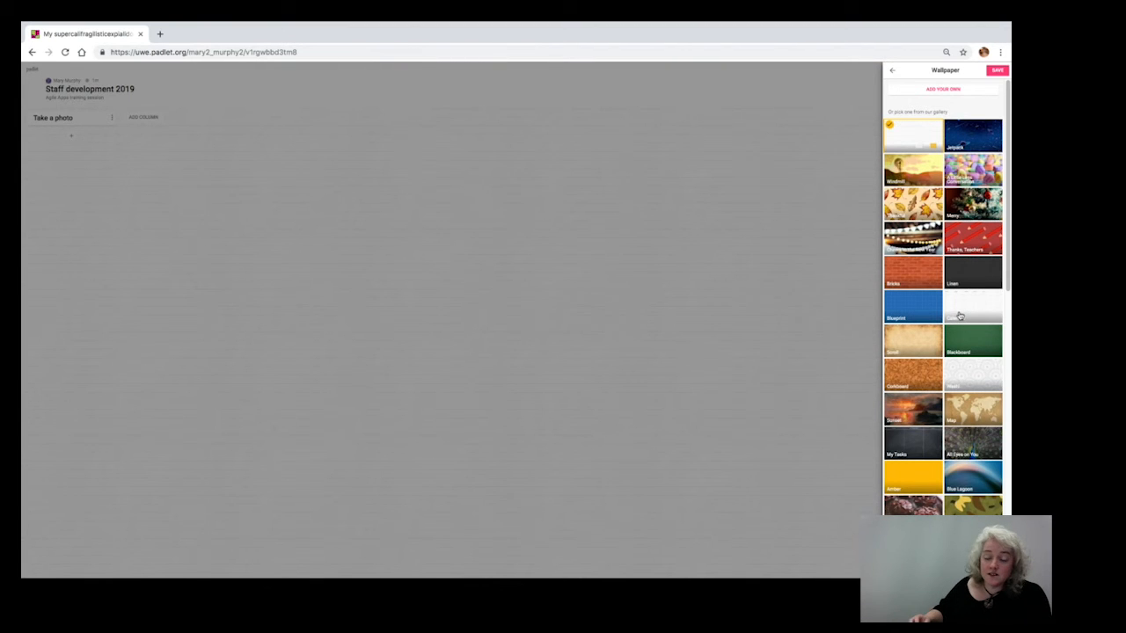
click(913, 309)
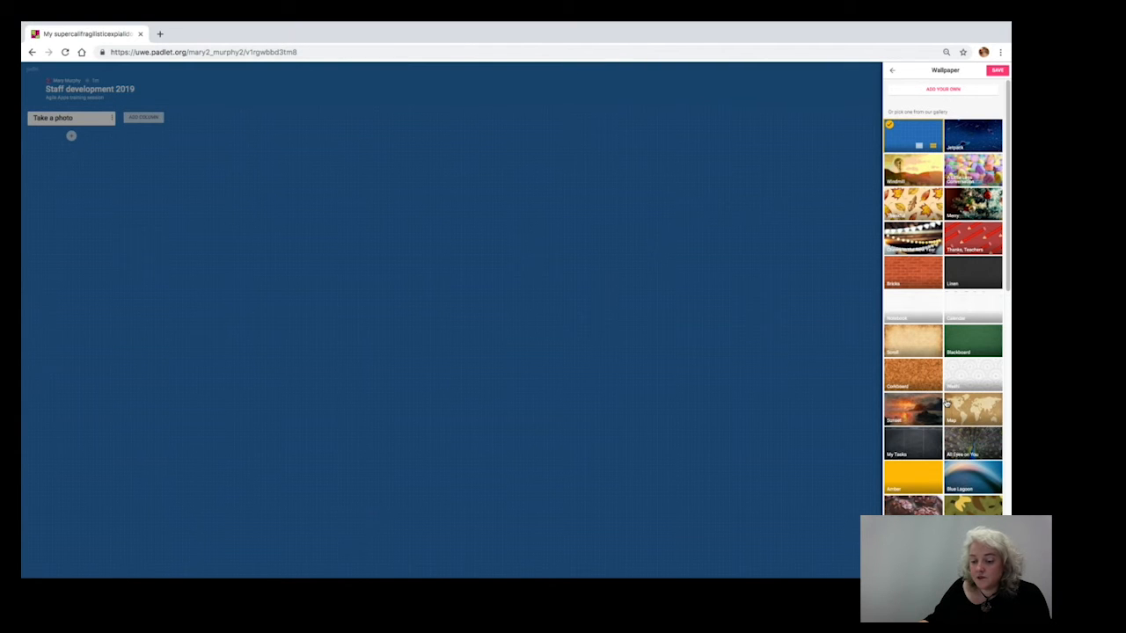
drag(1008, 261, 1007, 396)
click(915, 291)
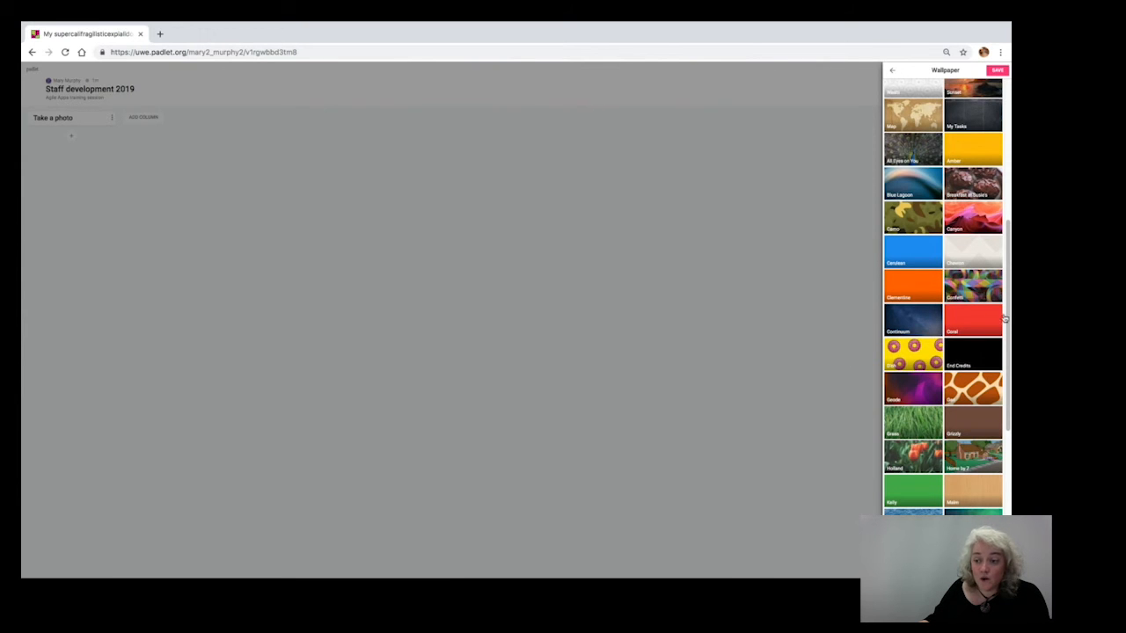
drag(1006, 311, 1007, 158)
click(924, 168)
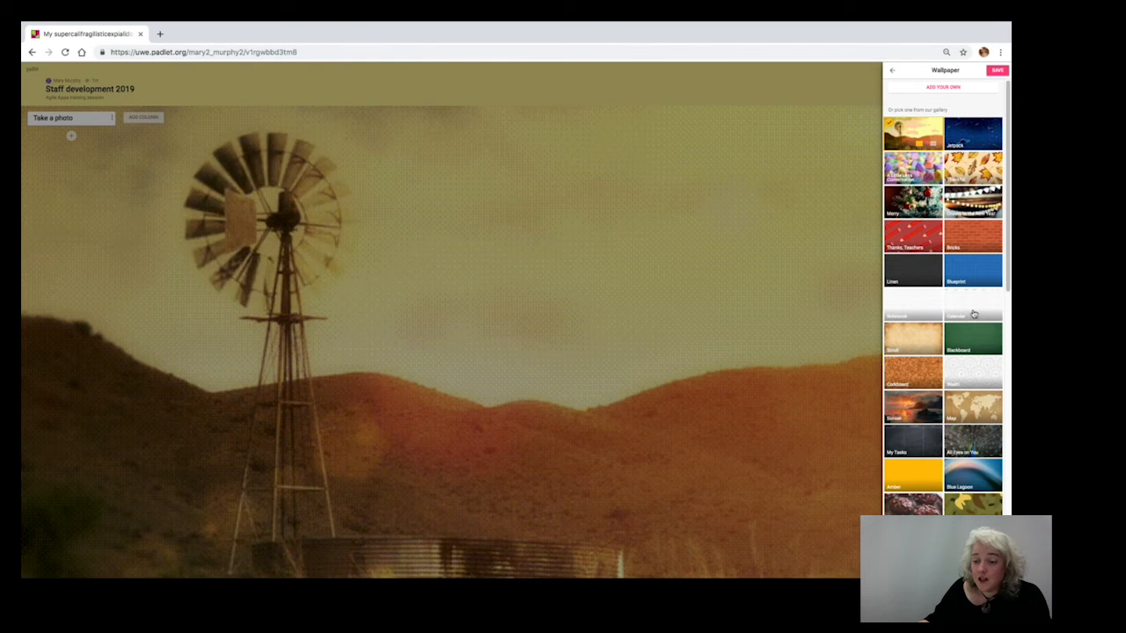
click(965, 277)
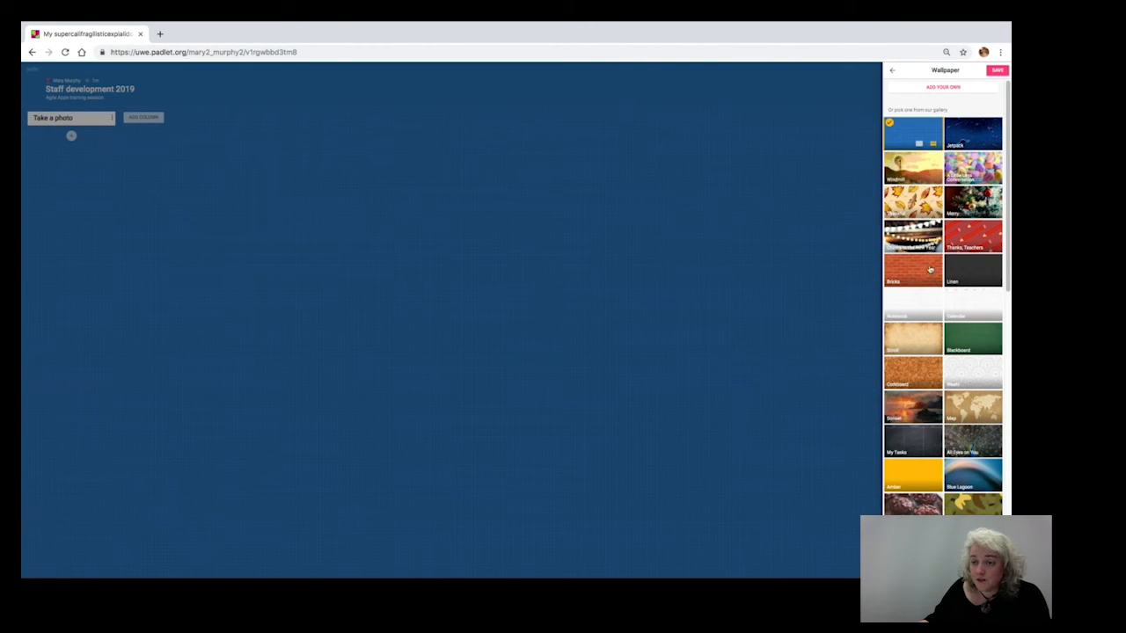
click(997, 70)
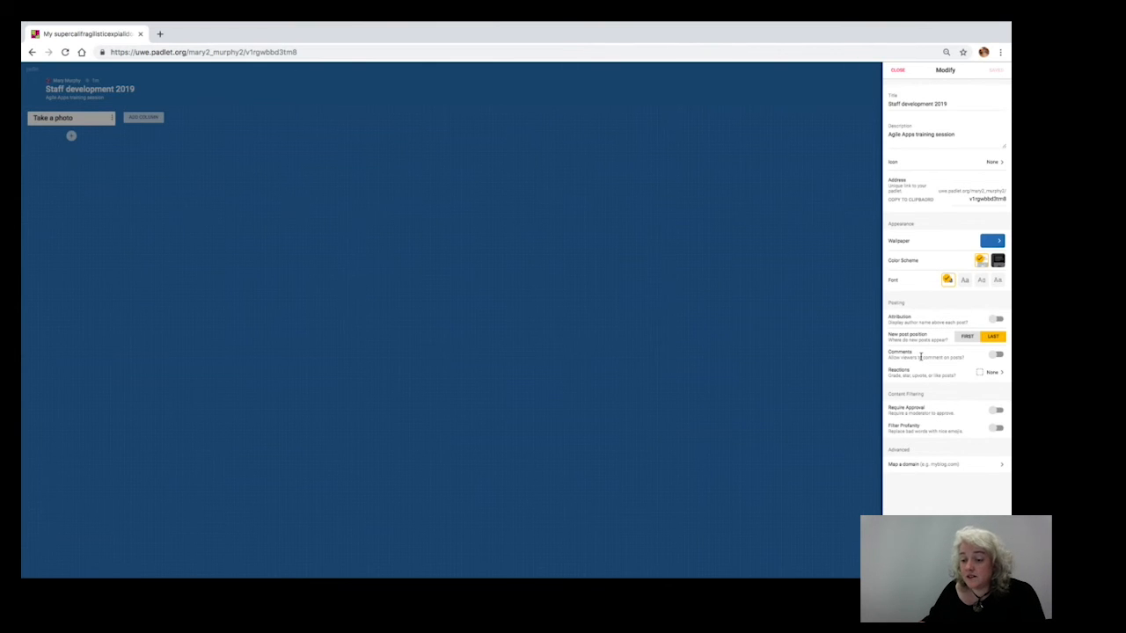
Allow comments on posts, set the reactions to Like, and save and close the padlet's settings.
click(997, 356)
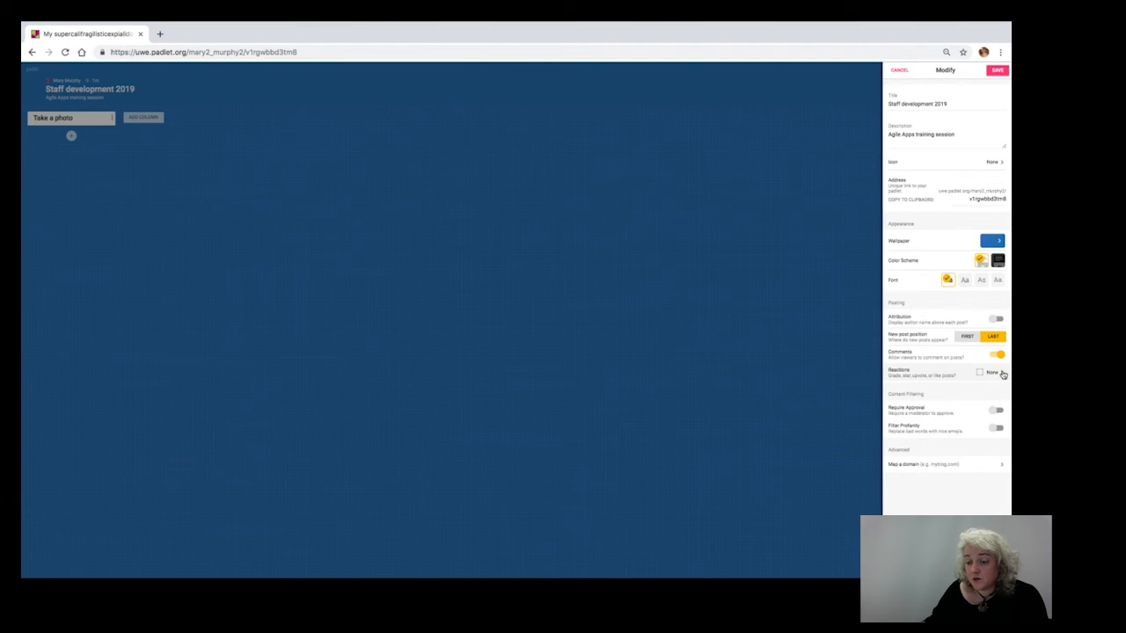
click(999, 373)
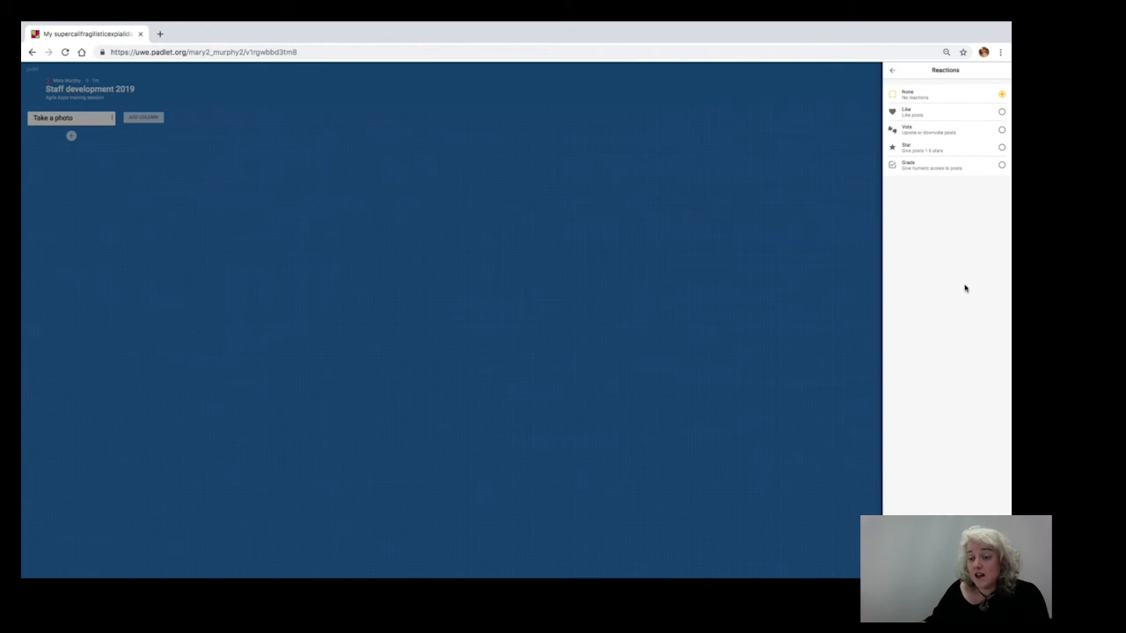
click(1002, 114)
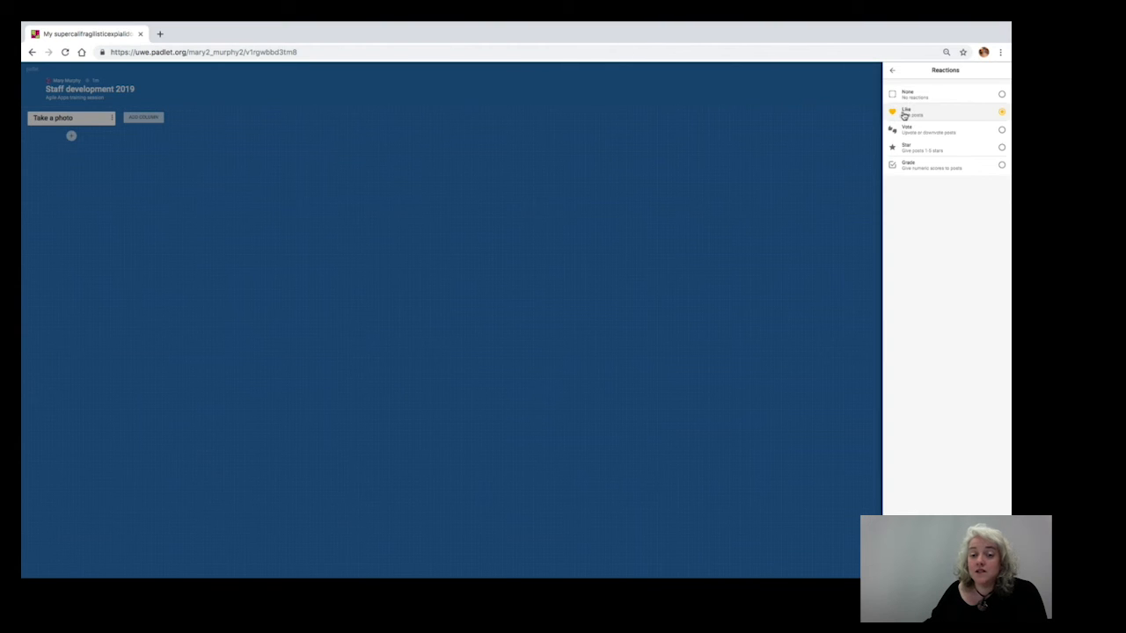
click(892, 70)
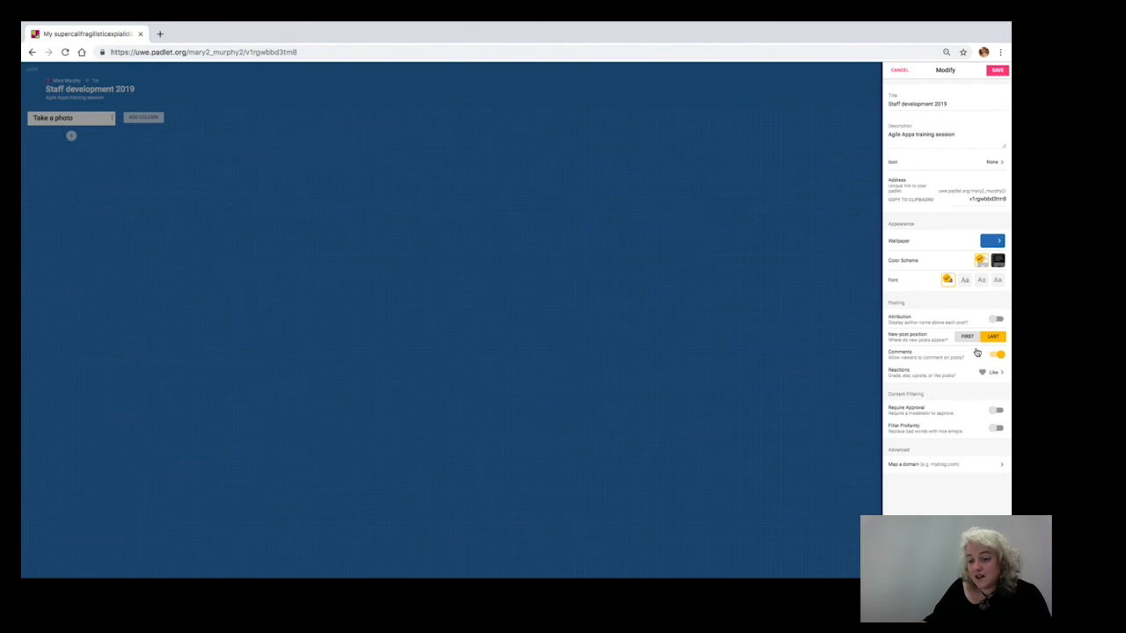
click(998, 73)
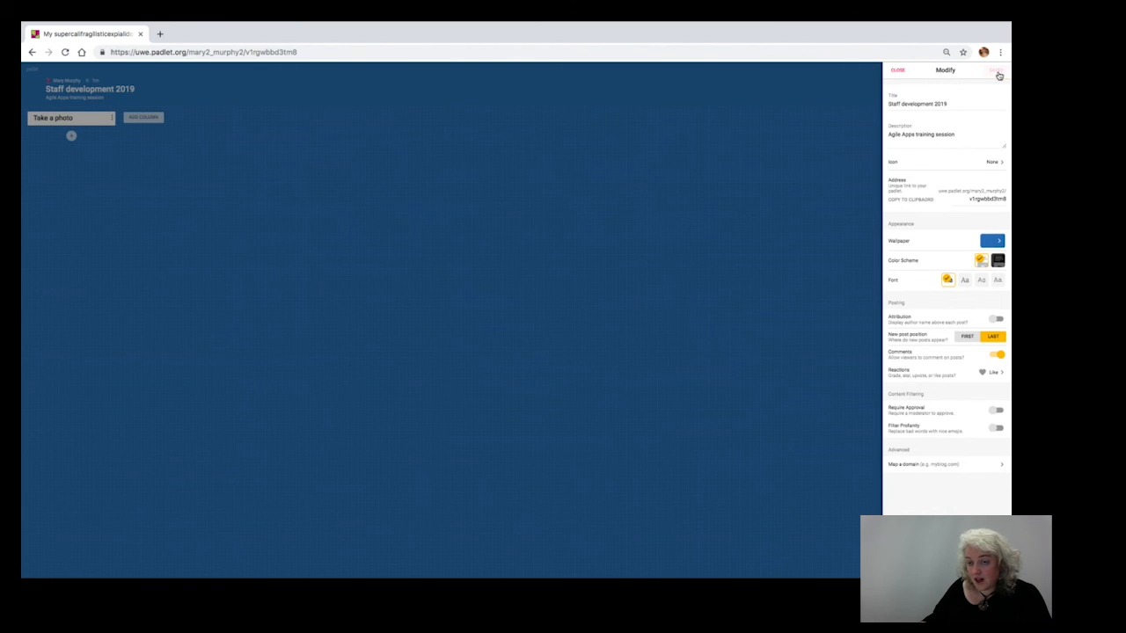
click(898, 70)
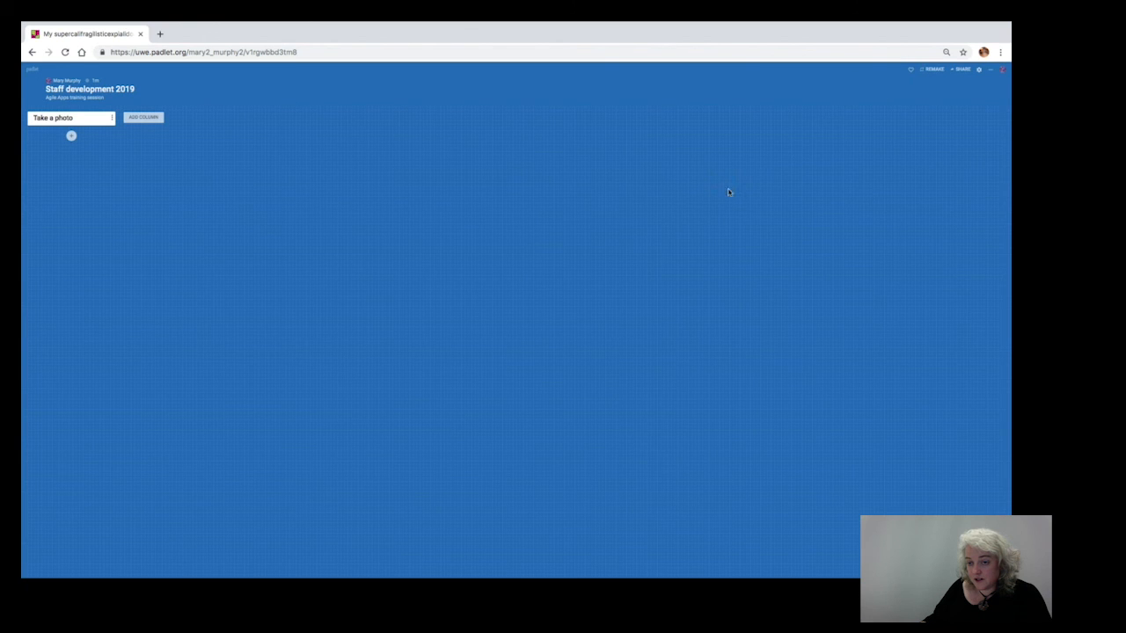